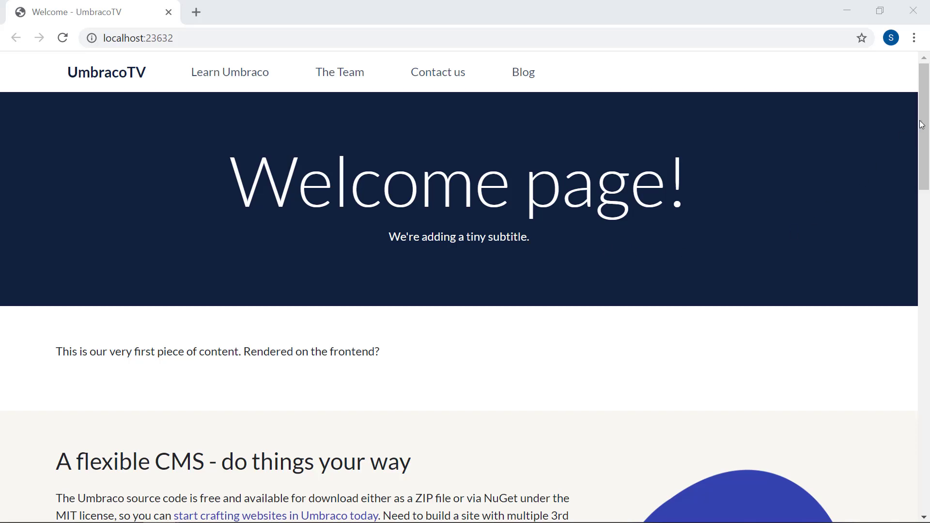
Step: Scroll through the UmbracoTV home page, then view the Learn Umbraco page
left_click_drag(921, 125, 928, 305)
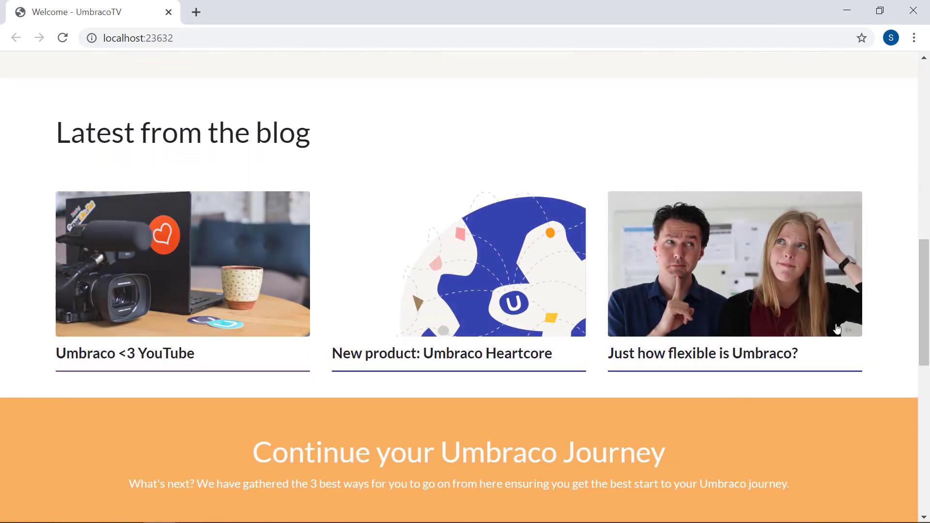
left_click_drag(923, 297, 926, 382)
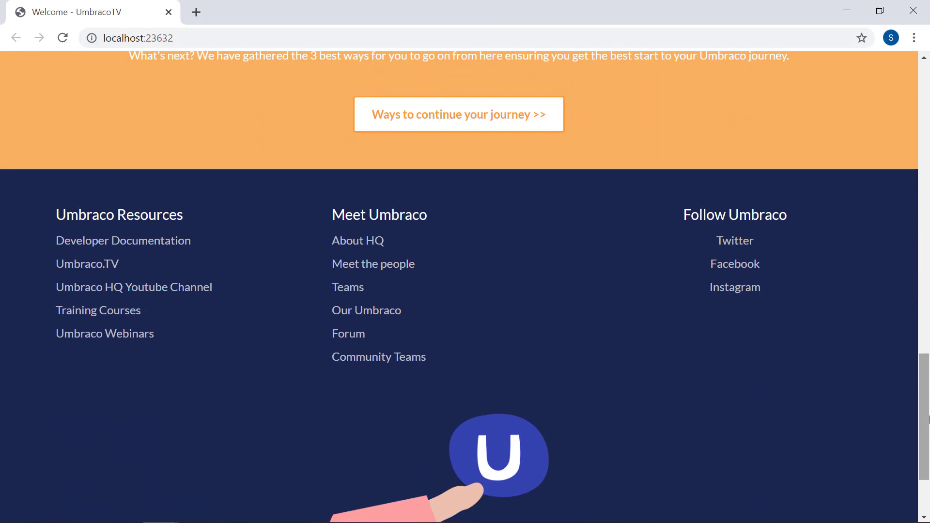
left_click_drag(926, 419, 924, 128)
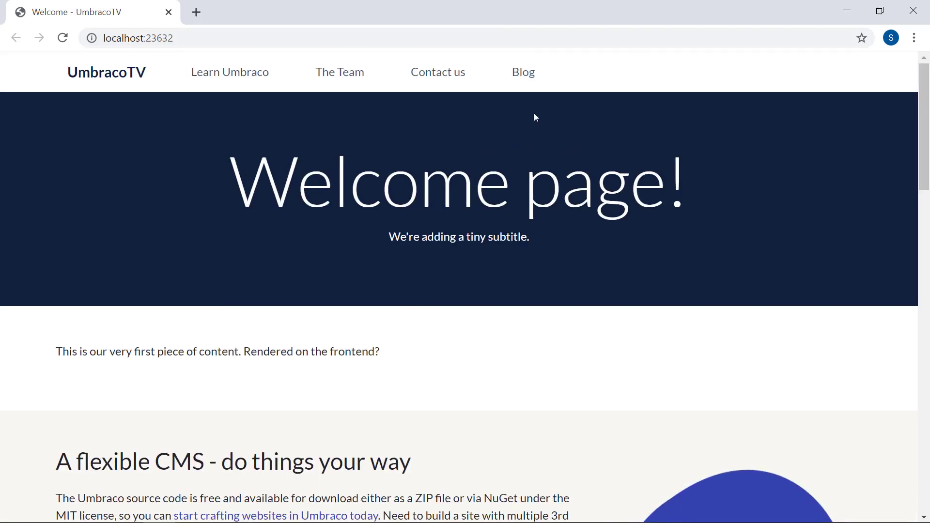
left_click(253, 79)
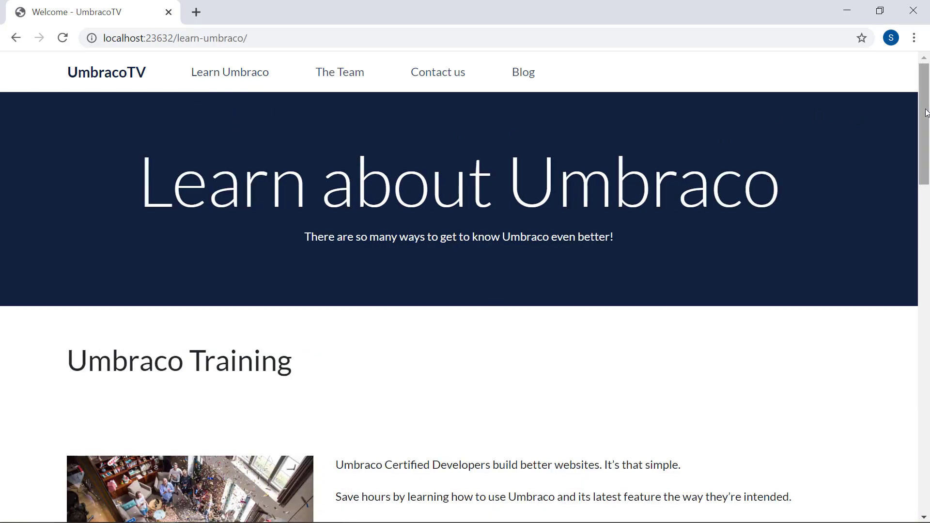
mouse_move(926, 124)
left_mouse_down()
mouse_move(928, 233)
mouse_move(927, 122)
left_mouse_up()
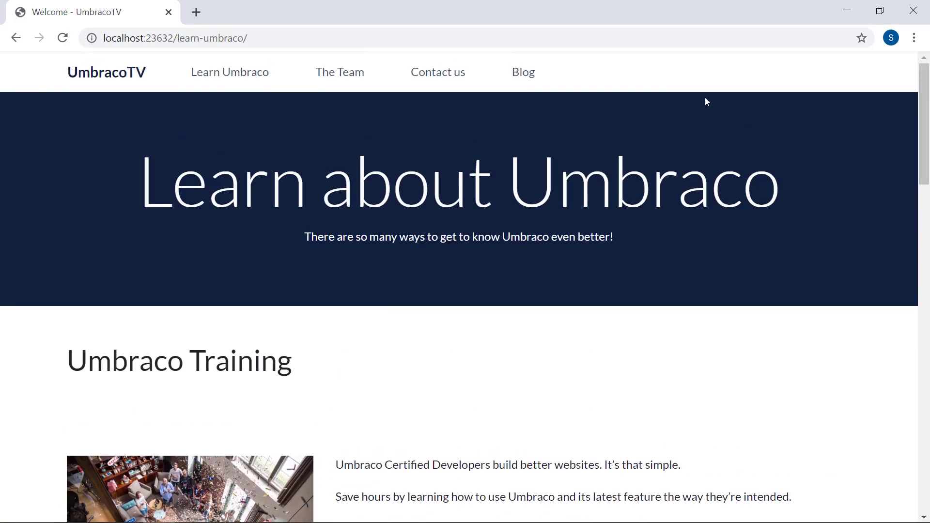
Step: On the Blog page, open the 'New product: Umbraco Heartcore' post and scroll it
left_click(529, 75)
scroll(597, 146, "down", 5)
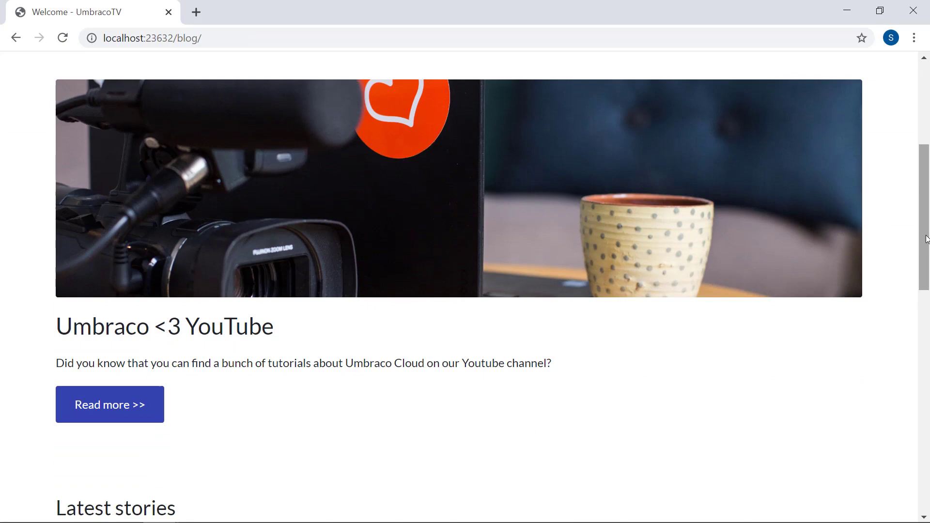
left_click_drag(921, 243, 928, 349)
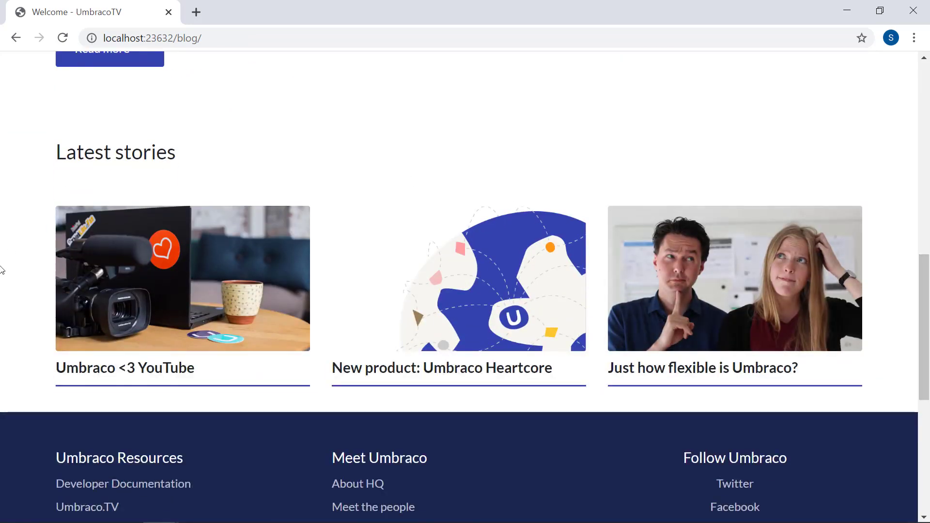
left_click(479, 291)
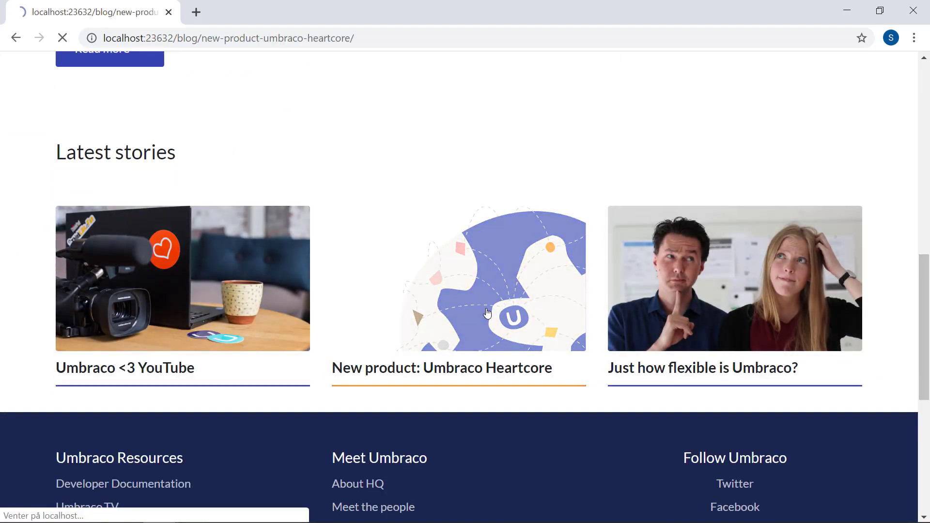
scroll(465, 286, "down", 4)
scroll(925, 263, "down", 10)
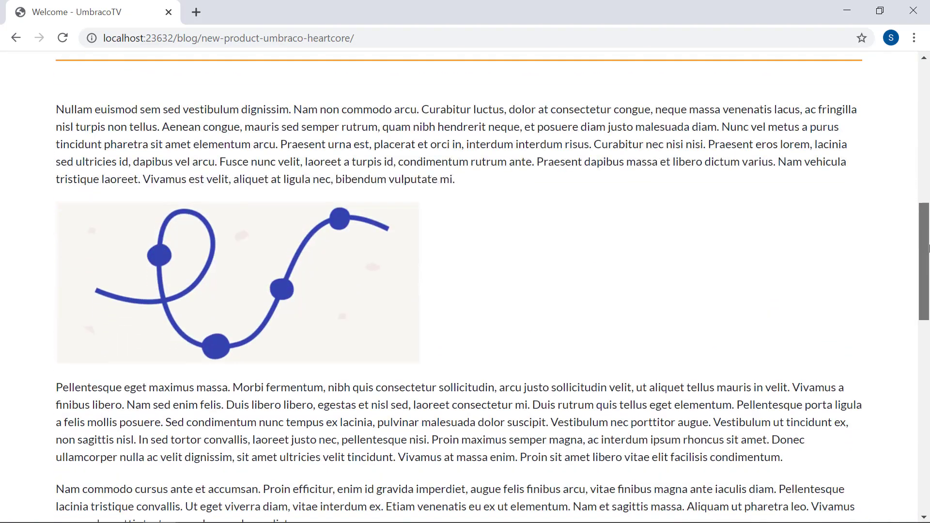
left_click_drag(926, 263, 913, 98)
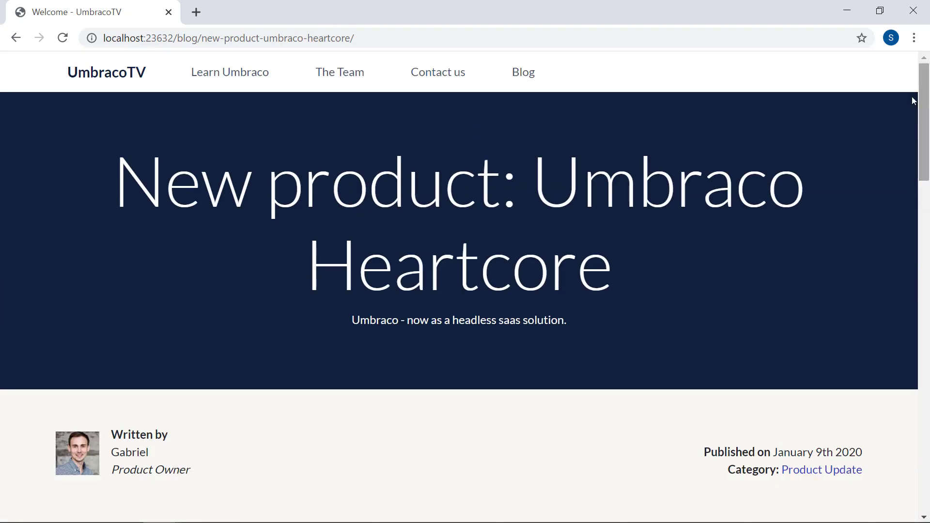
Step: View the Contact us form and address, then go to The Team page
left_click(426, 71)
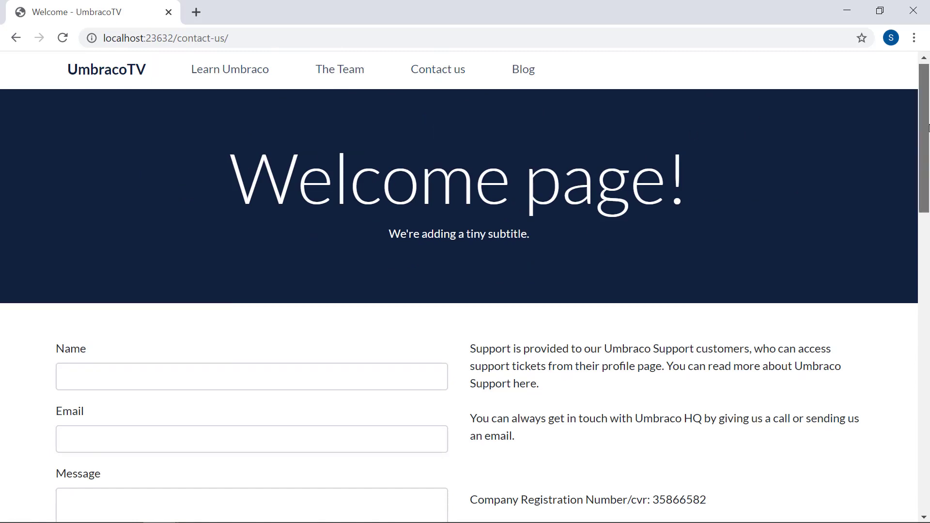
scroll(754, 156, "down", 5)
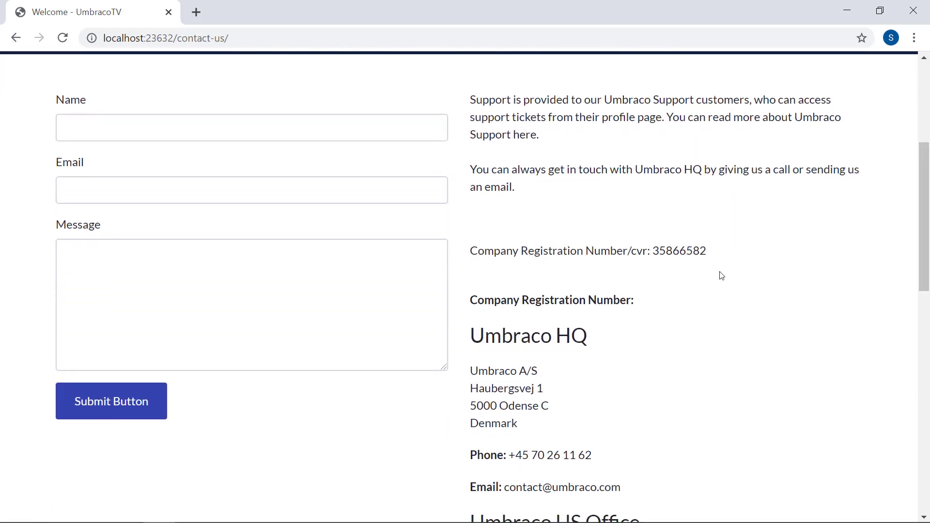
left_click_drag(924, 201, 923, 279)
scroll(502, 88, "up", 10)
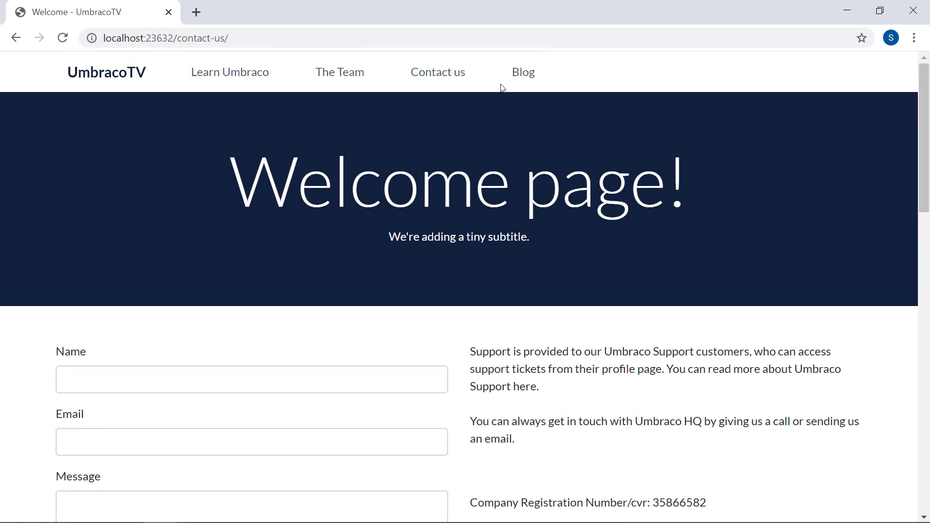
left_click(338, 73)
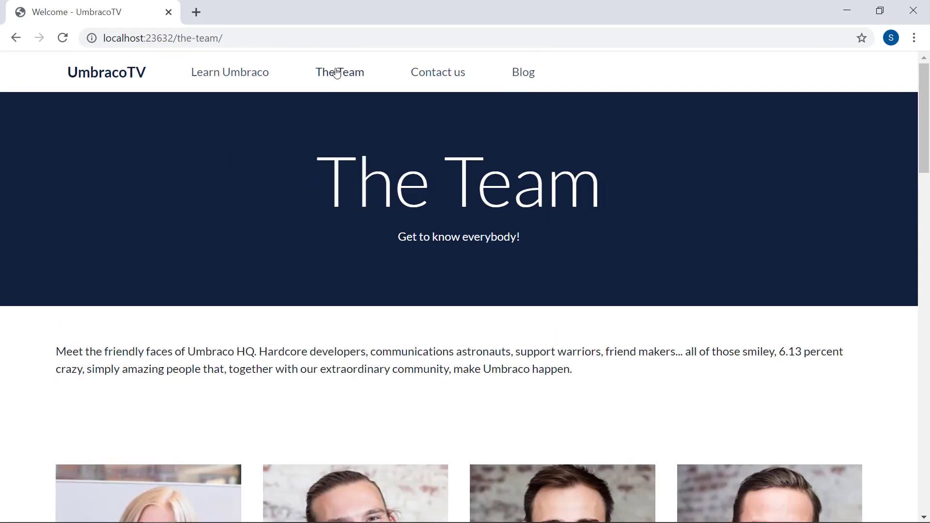
mouse_move(927, 105)
left_mouse_down()
mouse_move(928, 359)
mouse_move(910, 103)
left_mouse_up()
Step: Replace the page path with 'umb' and log in to the Umbraco backoffice
left_click_drag(174, 39, 223, 38)
type("umb")
key("Return")
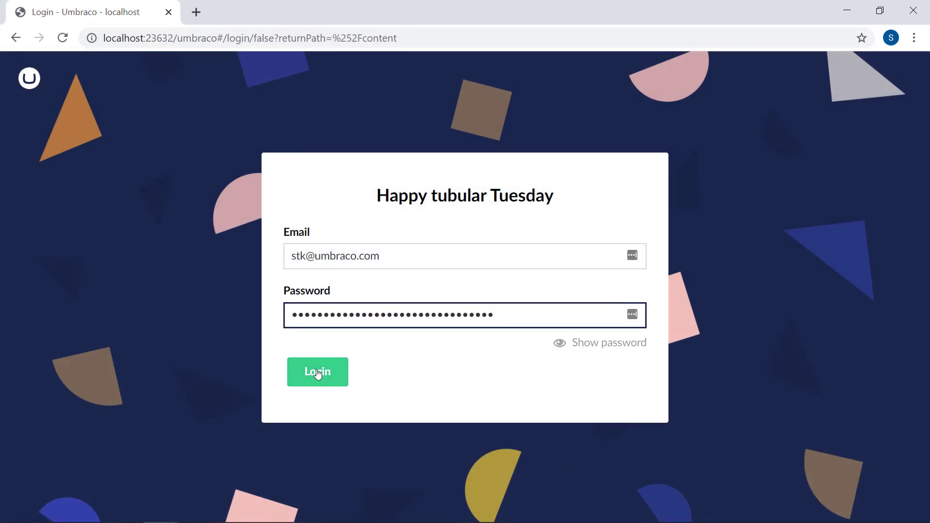
left_click(318, 372)
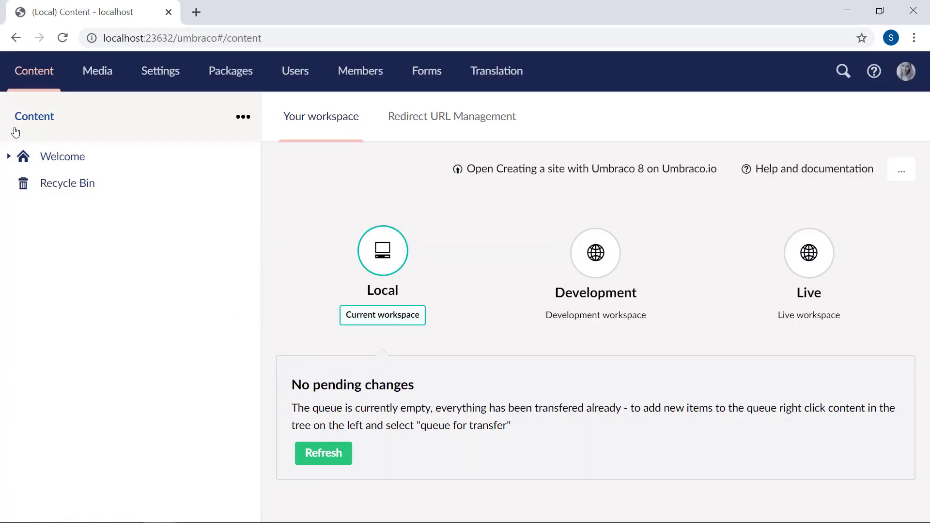
Step: Expand and open the Welcome node, then open Blog to list its three posts
left_click(9, 157)
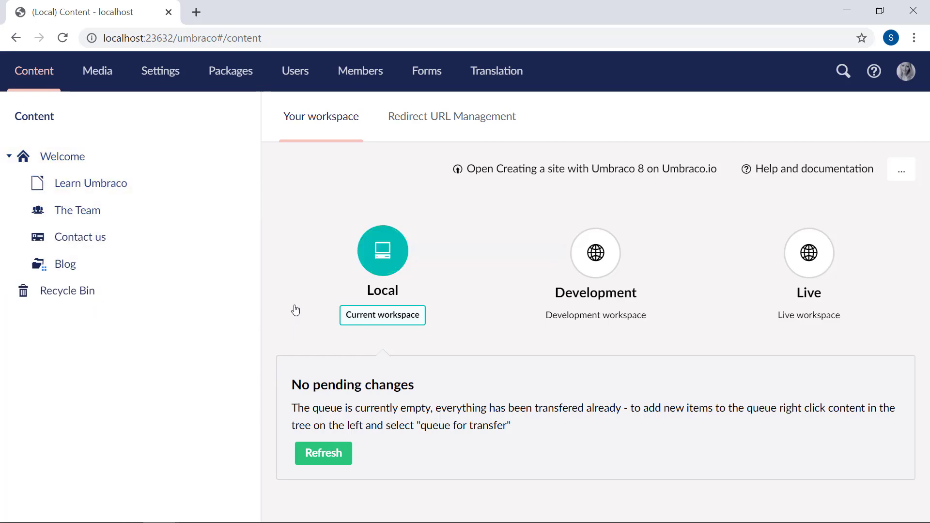
left_click(100, 164)
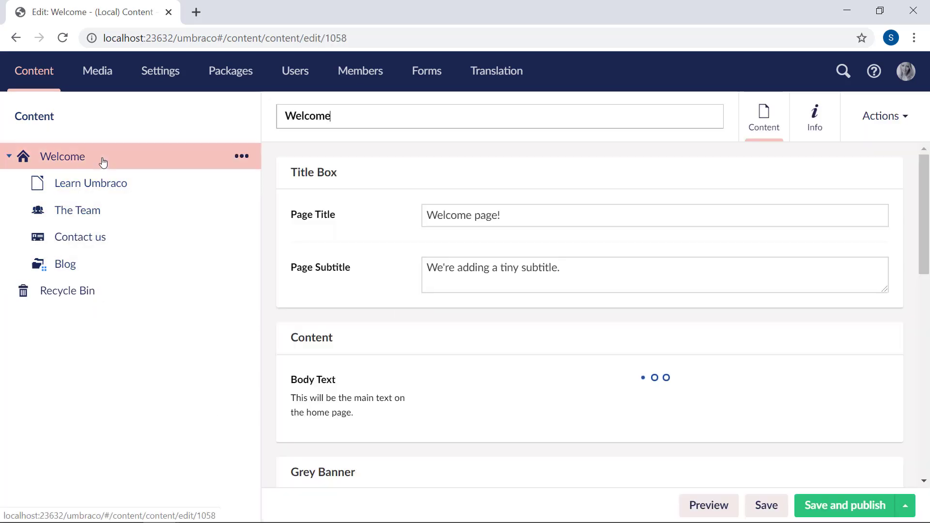
left_click_drag(923, 185, 924, 203)
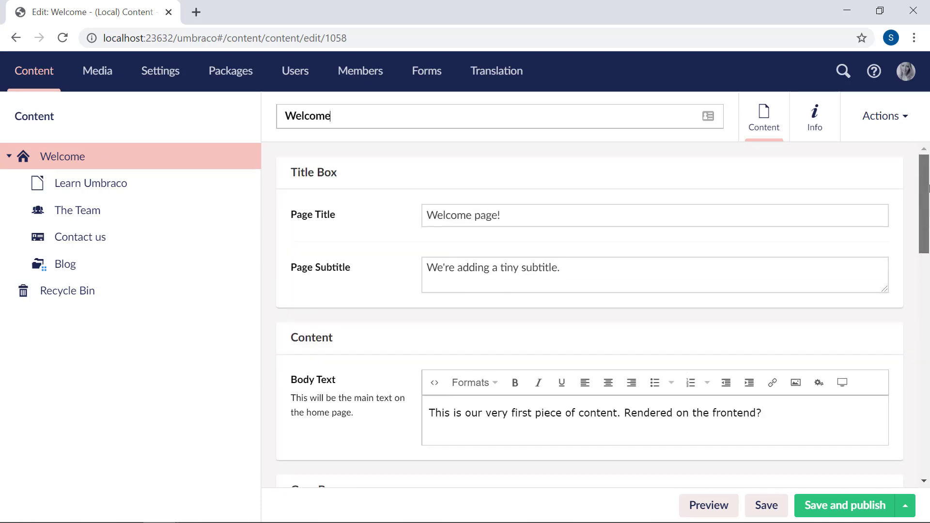
left_click(66, 266)
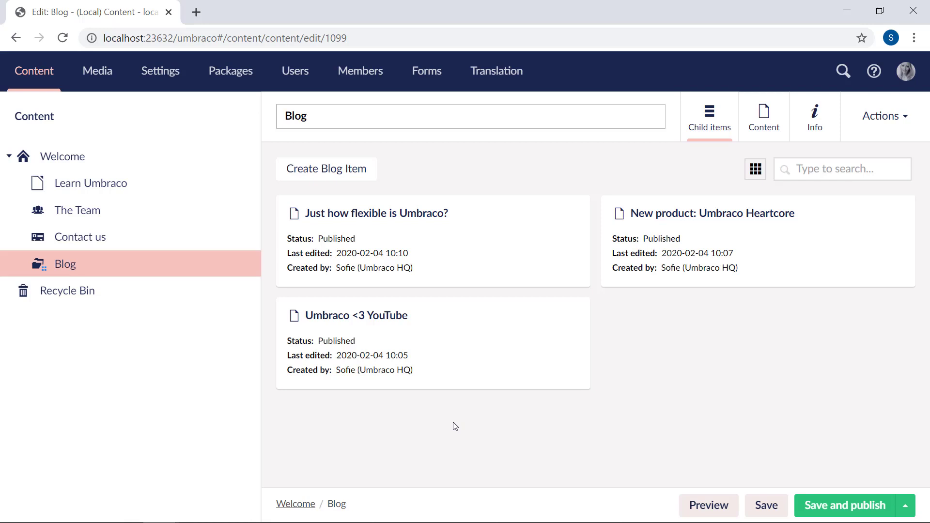
Step: Browse the site's document types in the Settings section
left_click(174, 74)
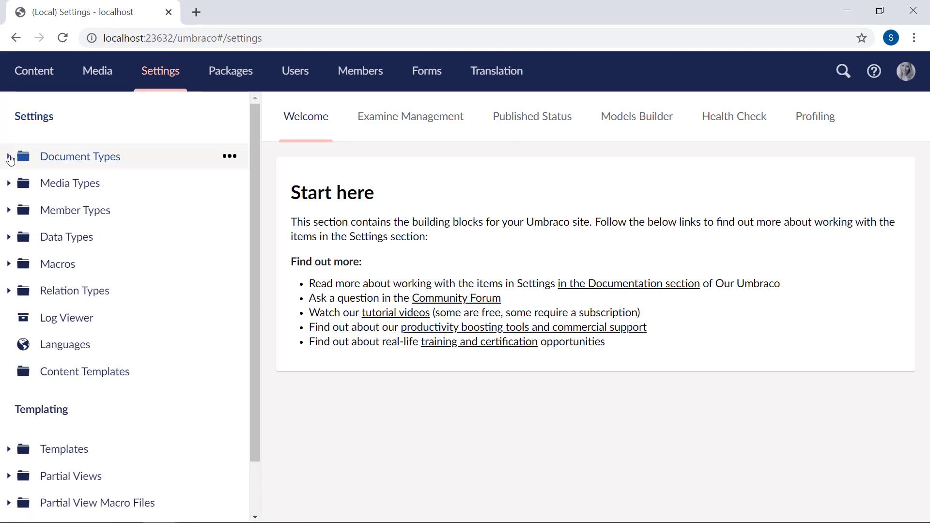
left_click(9, 156)
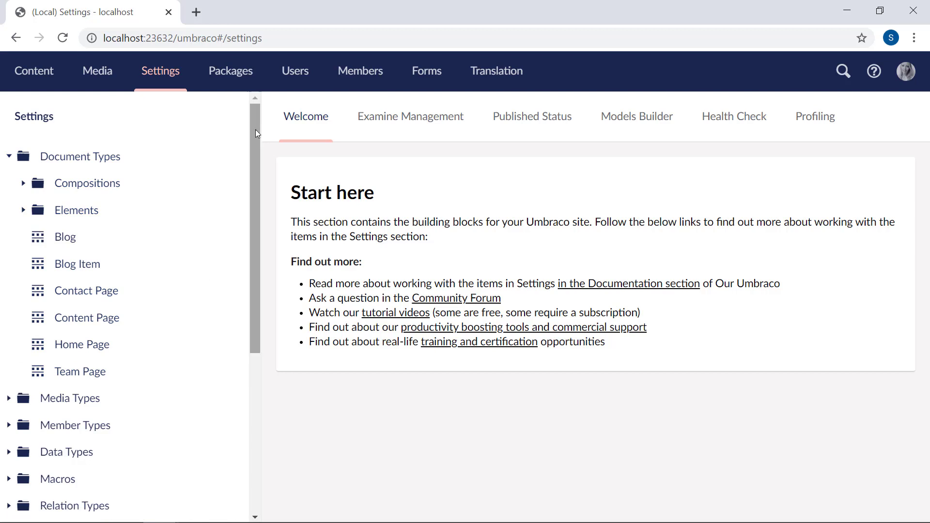
left_click_drag(255, 129, 274, 304)
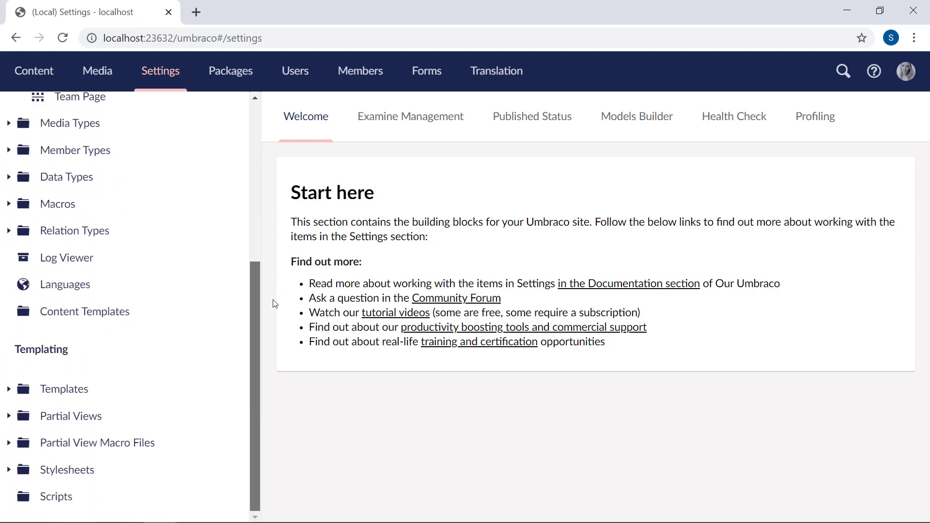
Step: Expand the templates under Master, then remove the backoffice address path to return to the site
left_click(8, 390)
left_click(23, 416)
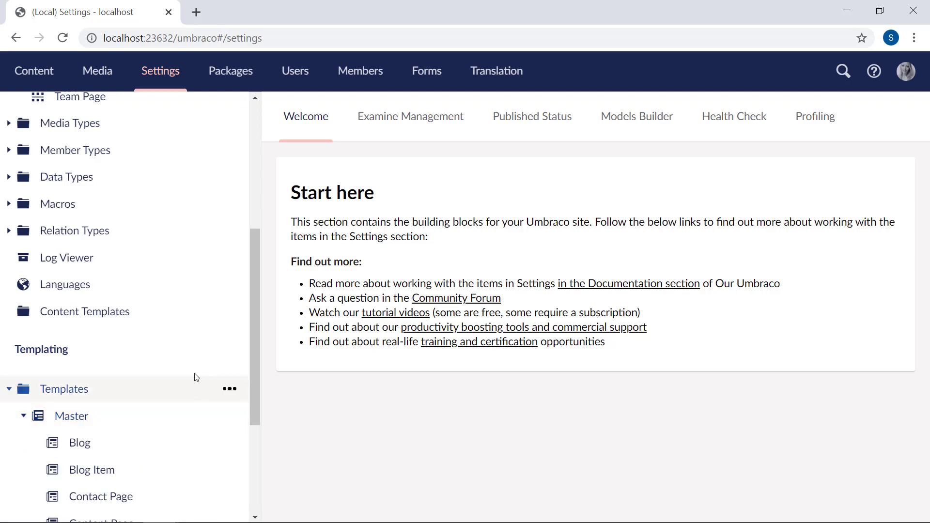
left_click_drag(254, 351, 255, 414)
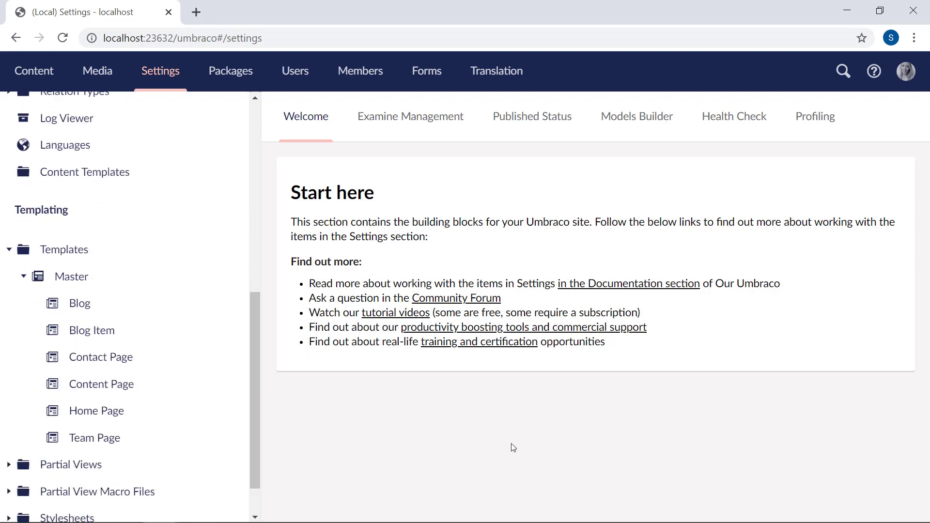
left_click_drag(178, 40, 277, 45)
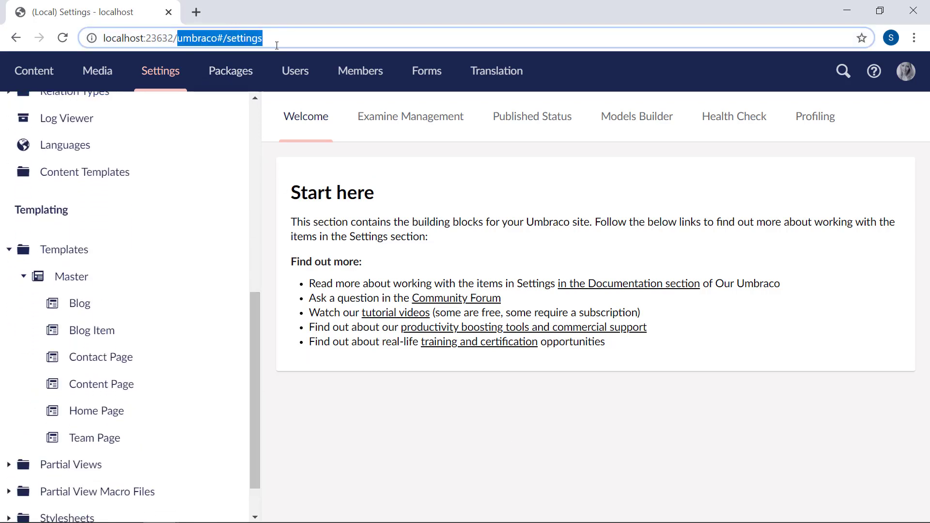
key("BackSpace")
key("Return")
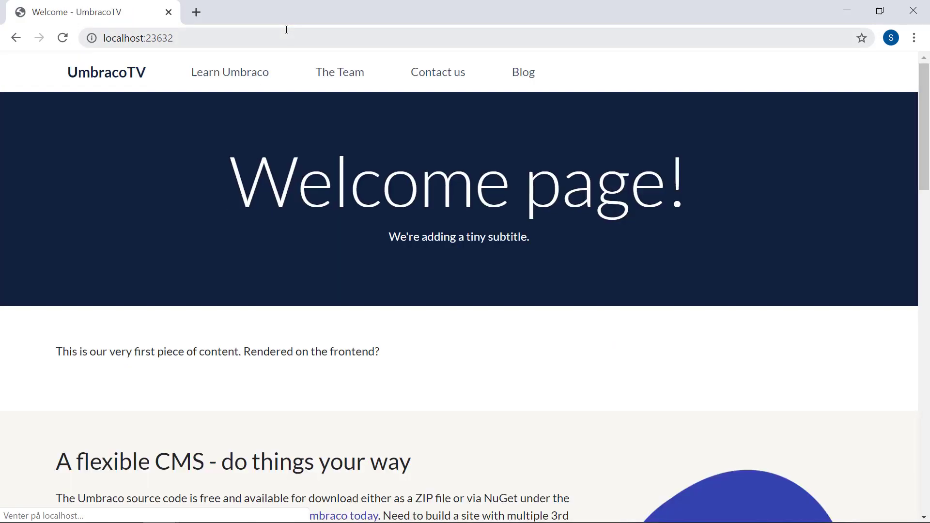
mouse_move(918, 97)
left_mouse_down()
mouse_move(928, 141)
mouse_move(917, 306)
mouse_move(926, 88)
left_mouse_up()
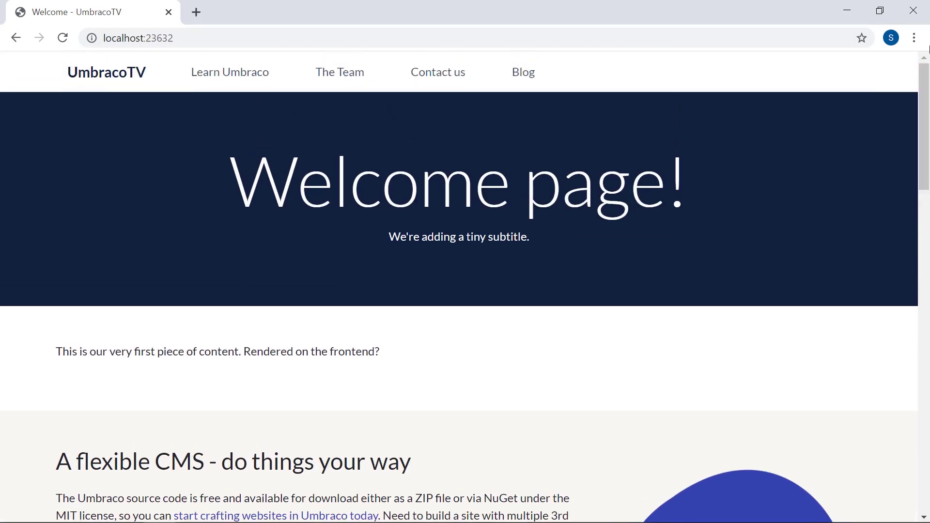